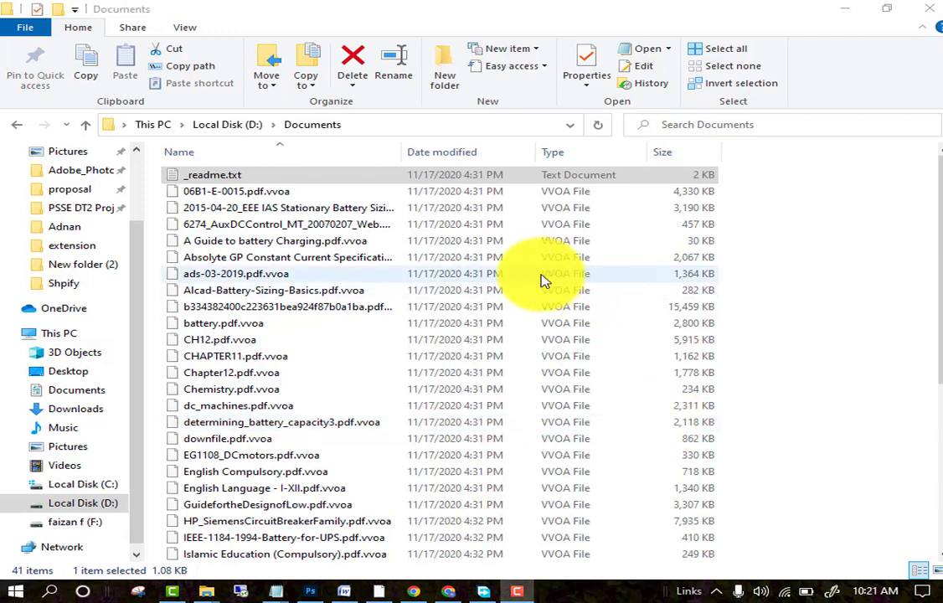
pyautogui.click(280, 332)
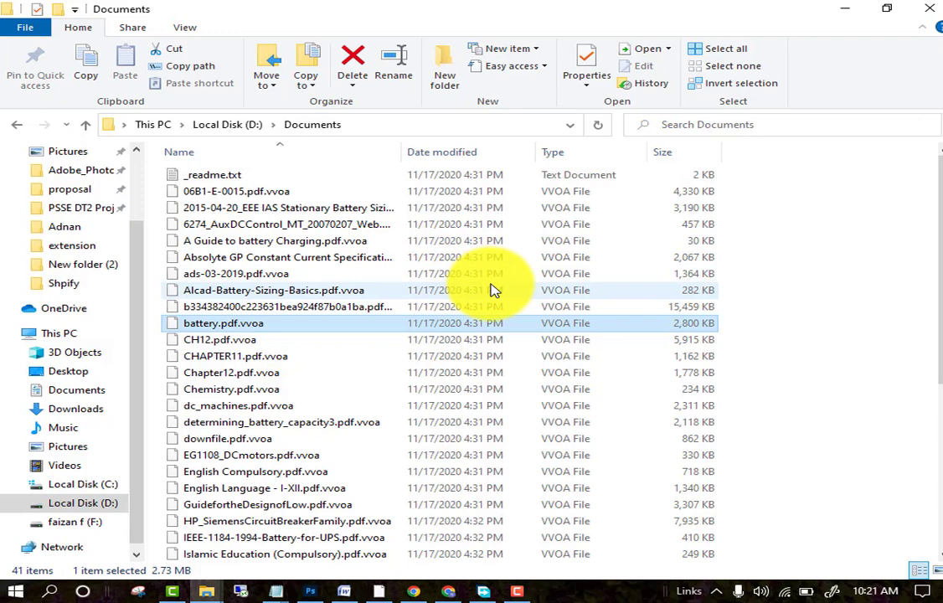
pyautogui.press('Return')
pyautogui.click(865, 260)
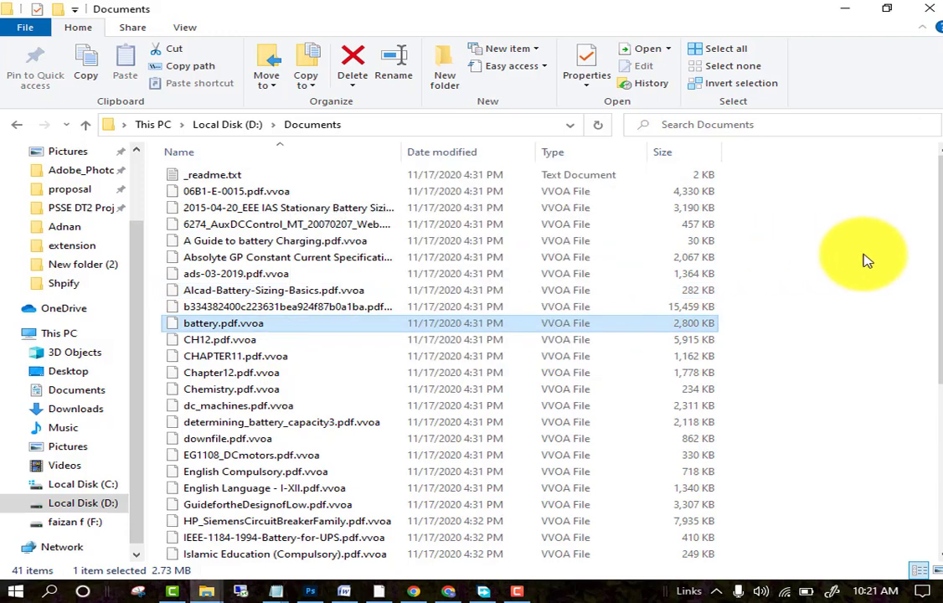
pyautogui.rightClick(272, 330)
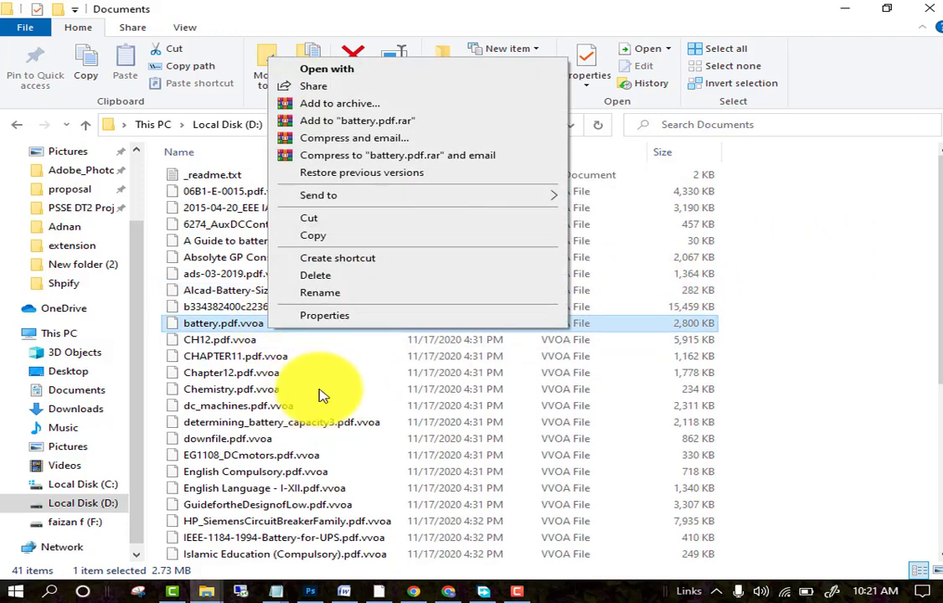
pyautogui.click(335, 293)
pyautogui.click(258, 323)
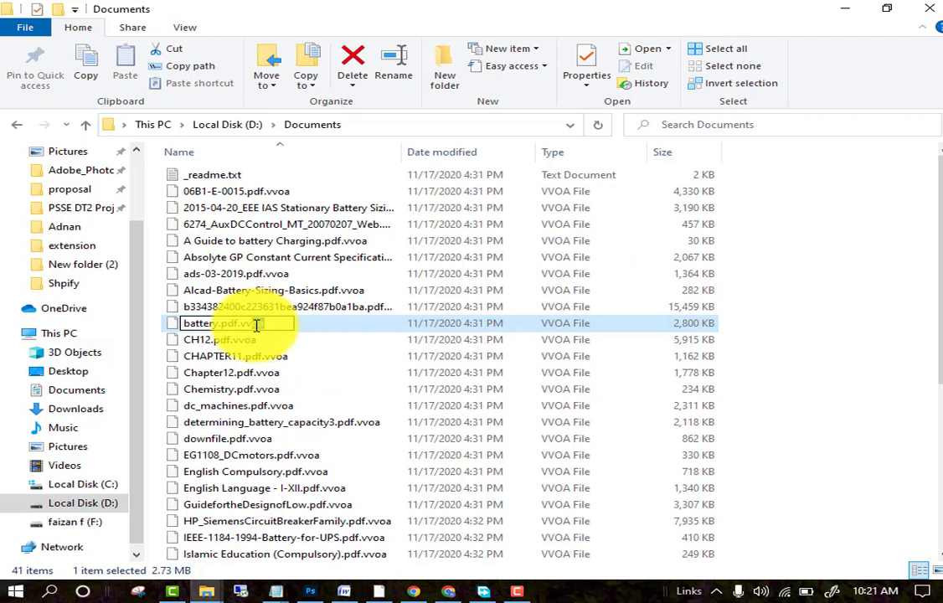
pyautogui.moveTo(257, 326); pyautogui.dragTo(242, 328)
pyautogui.press('BackSpace')
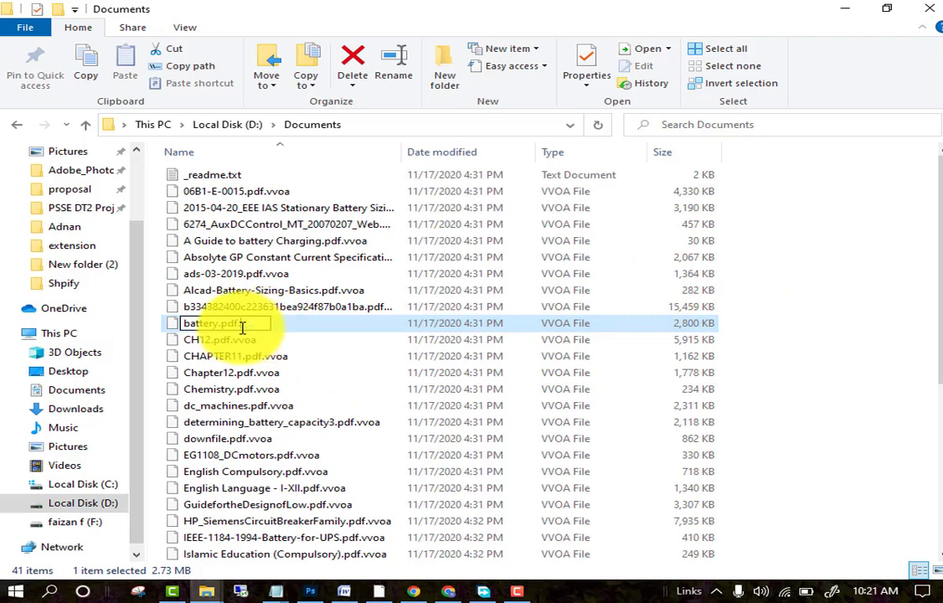
pyautogui.press('BackSpace')
pyautogui.press('Return')
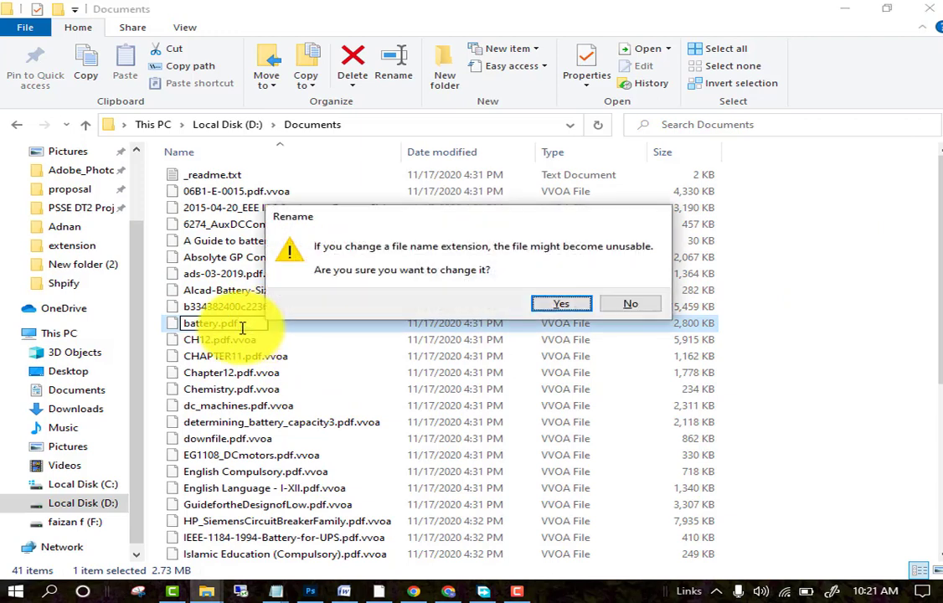
pyautogui.click(649, 307)
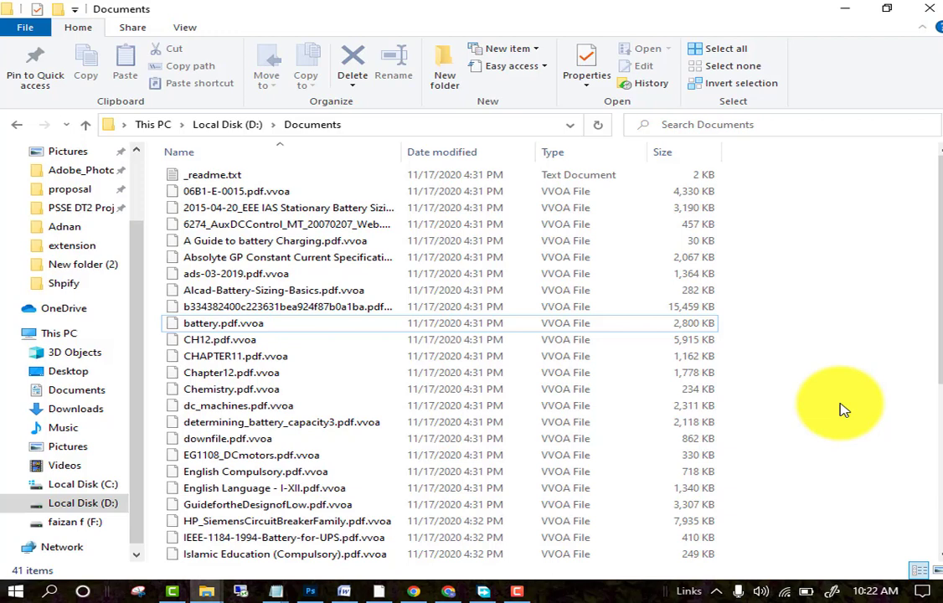
pyautogui.click(64, 591)
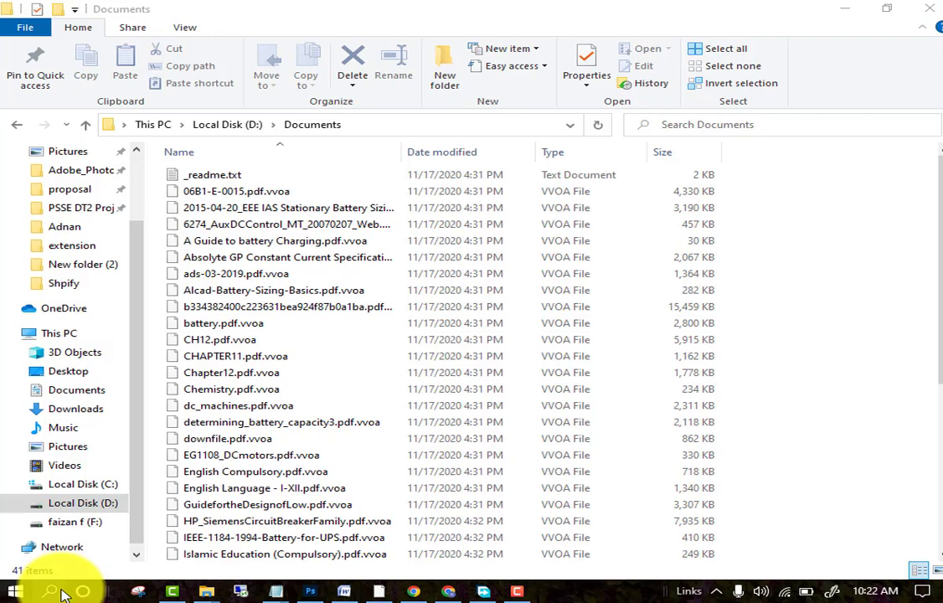
pyautogui.write('task')
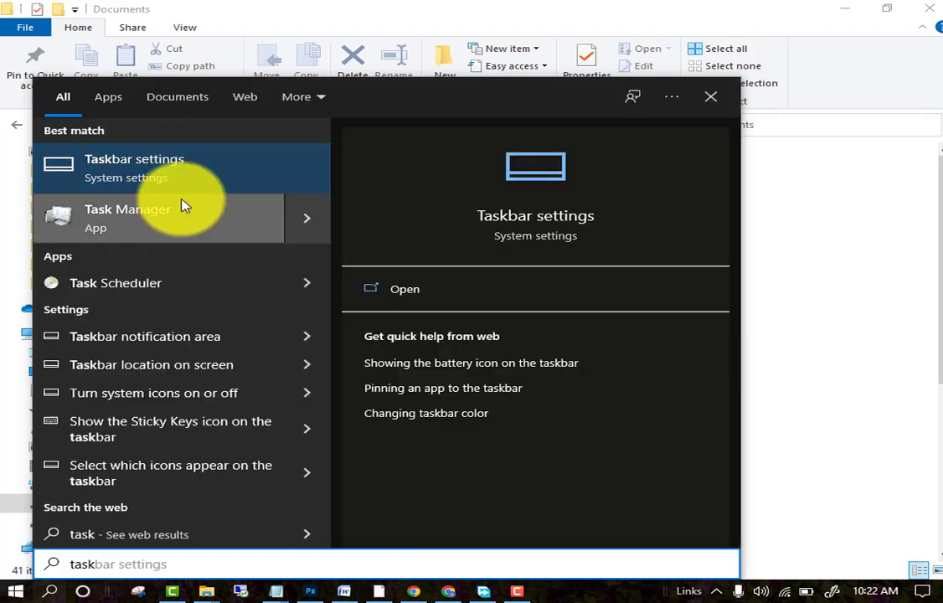
pyautogui.click(176, 215)
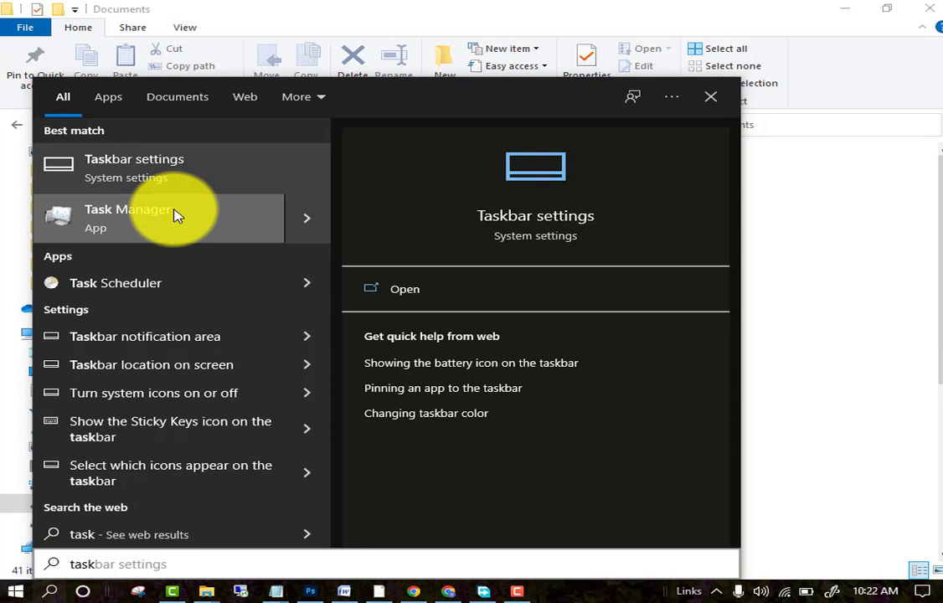
pyautogui.click(175, 215)
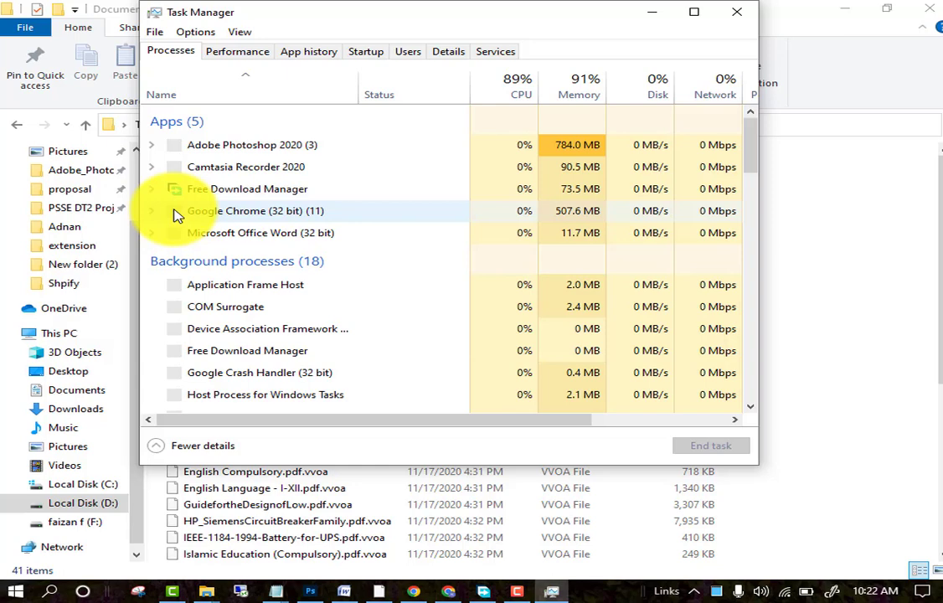
pyautogui.scroll(-1, 287, 311)
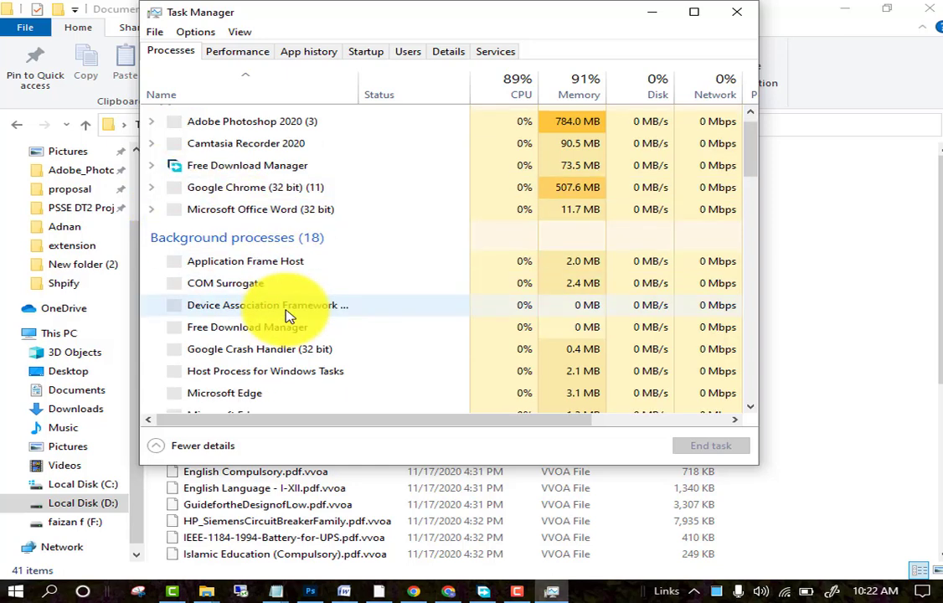
pyautogui.scroll(1, 286, 314)
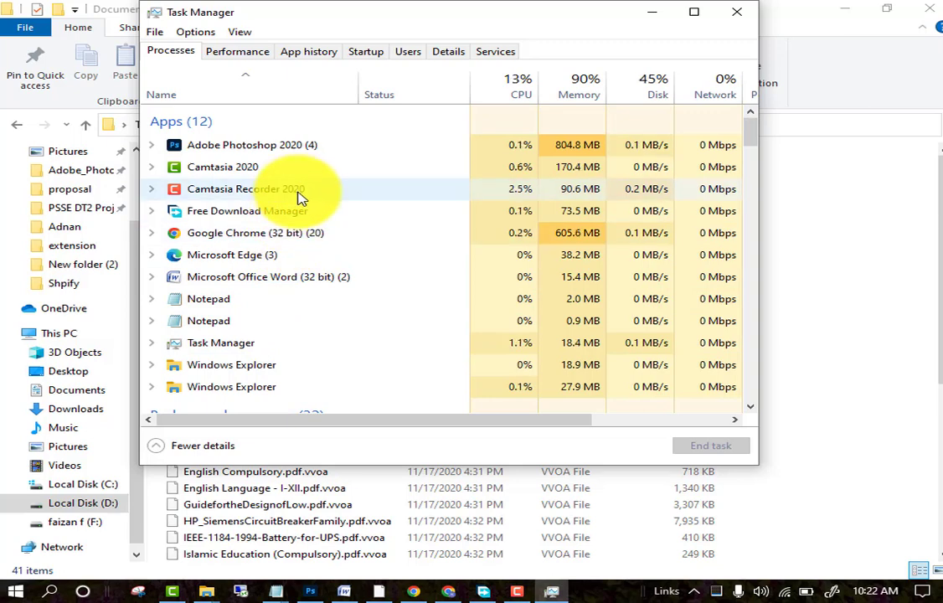
pyautogui.scroll(-4, 302, 197)
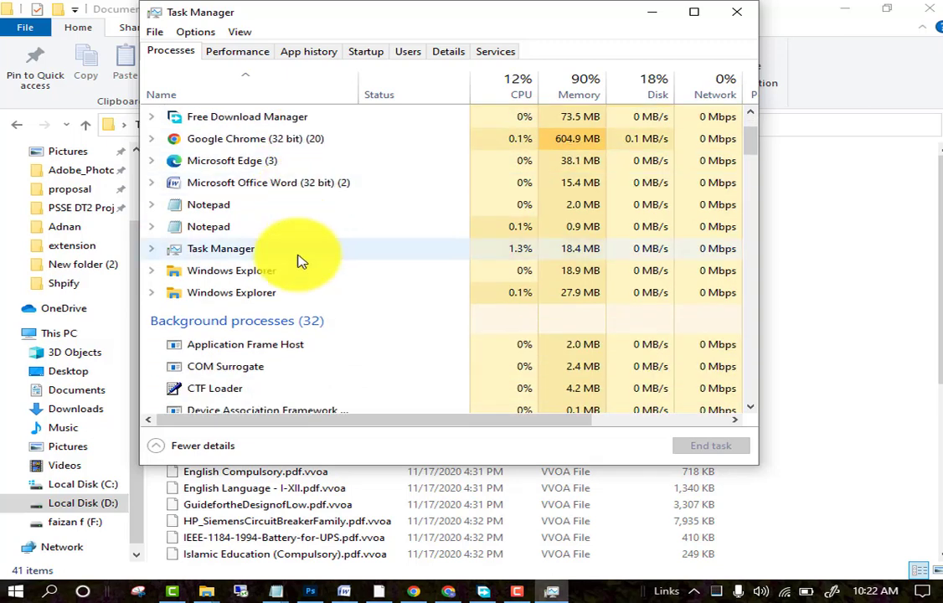
pyautogui.scroll(-3, 300, 261)
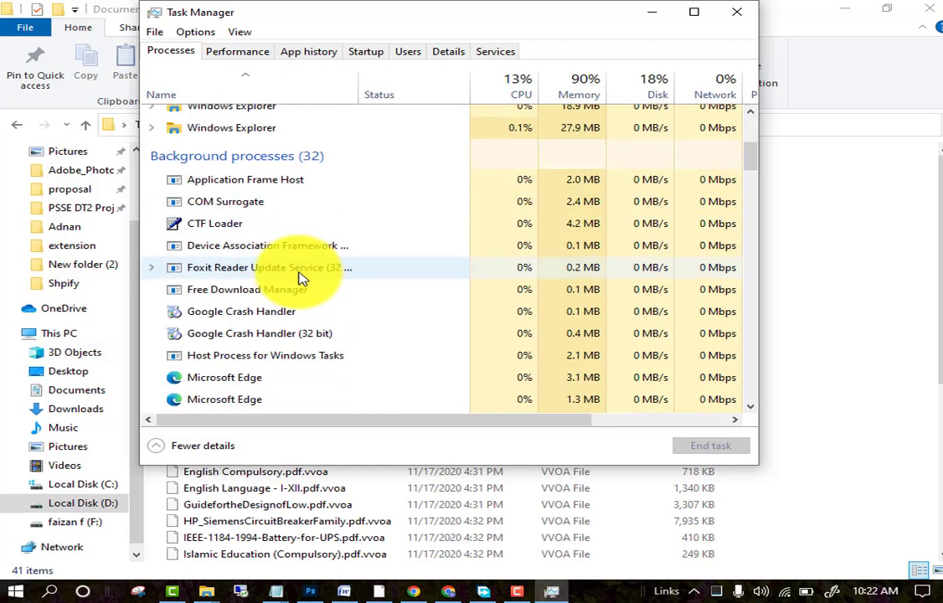
pyautogui.scroll(4, 302, 279)
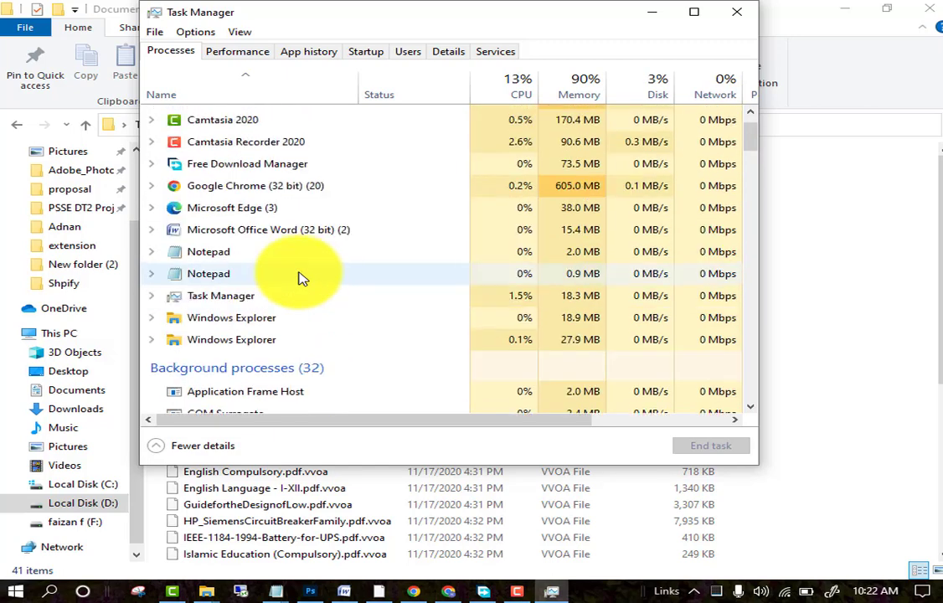
pyautogui.scroll(-2, 302, 279)
pyautogui.click(233, 342)
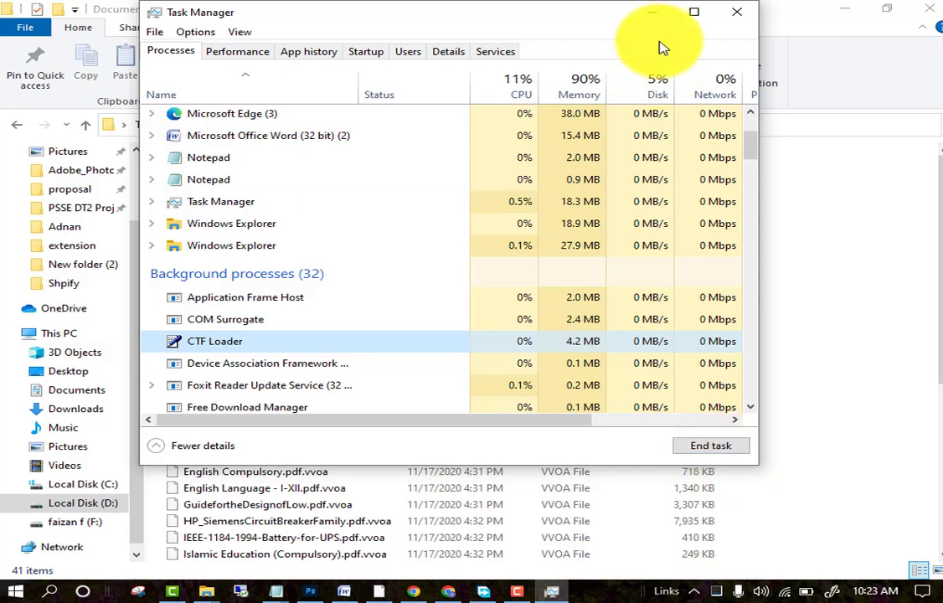
pyautogui.click(737, 11)
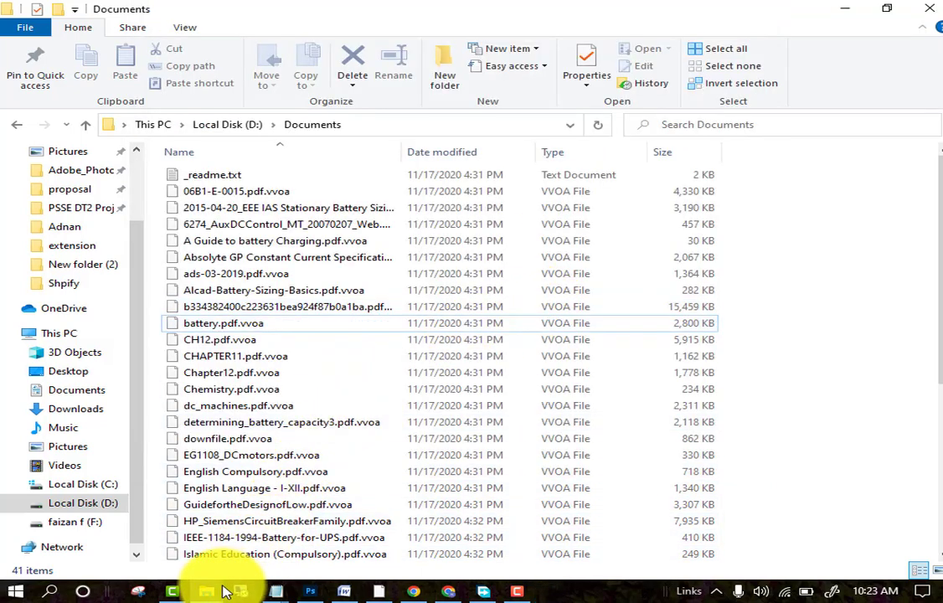
# Step: Switch to the Windows folder window and browse into System32\drivers\etc
pyautogui.moveTo(209, 594)
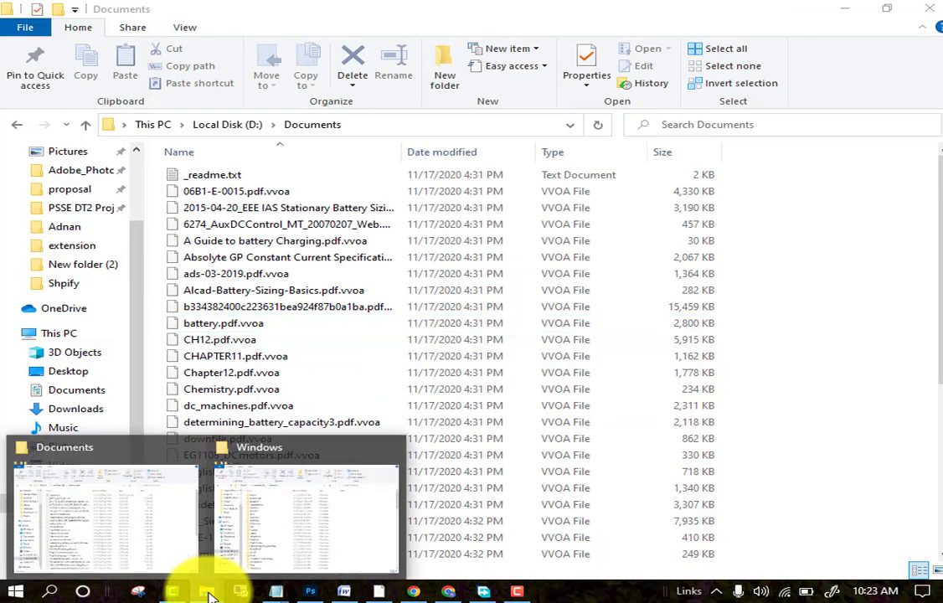
pyautogui.click(226, 553)
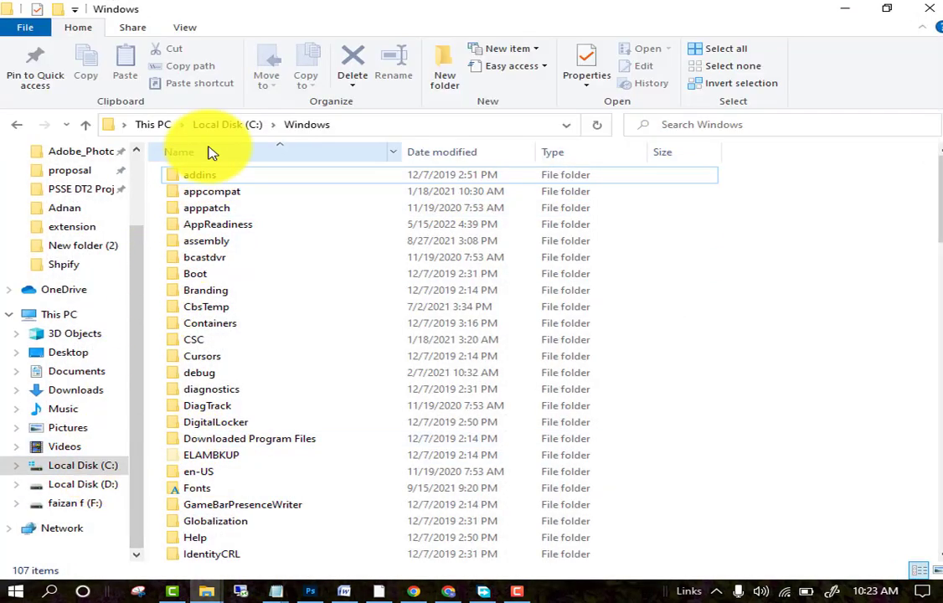
pyautogui.scroll(-15, 241, 378)
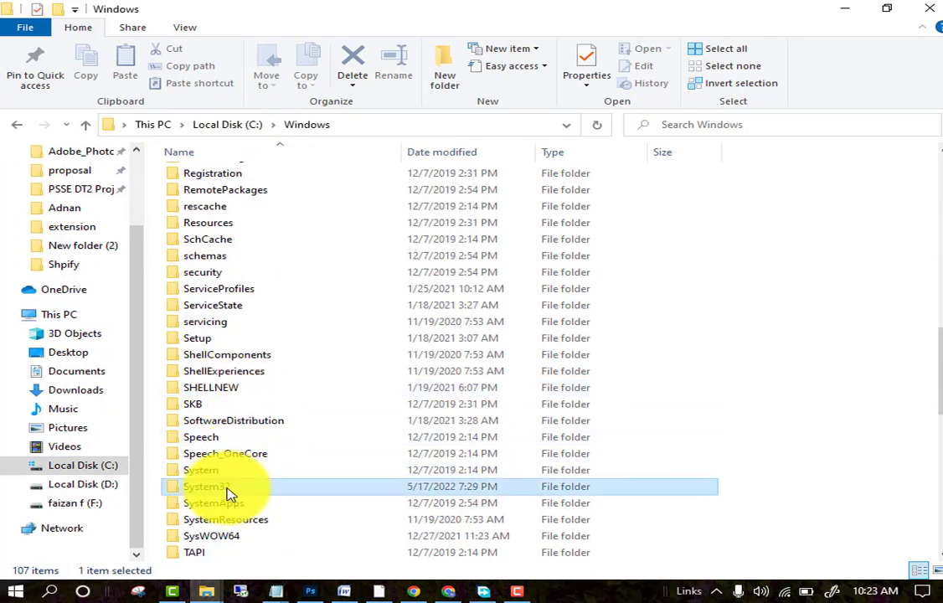
pyautogui.doubleClick(228, 488)
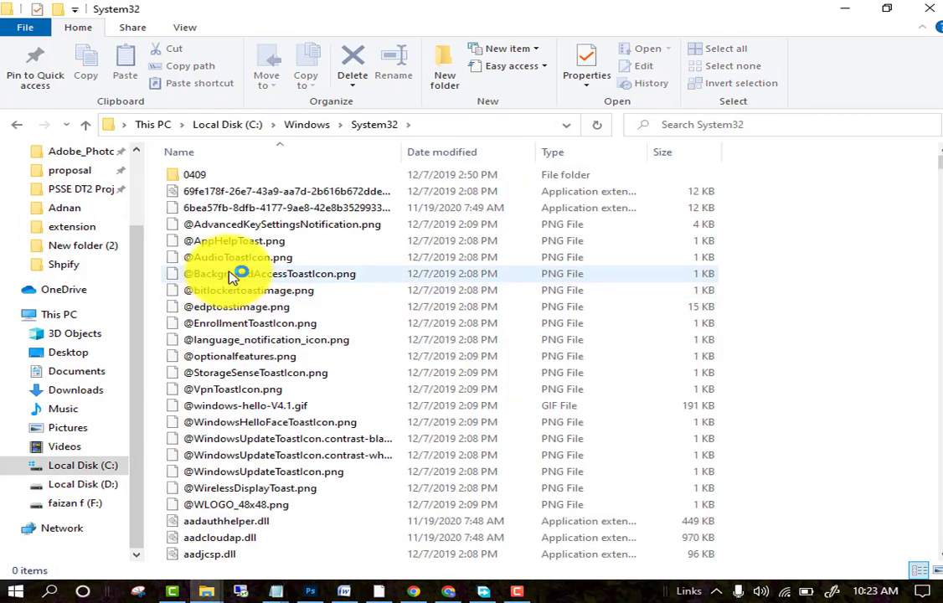
pyautogui.scroll(-2, 242, 390)
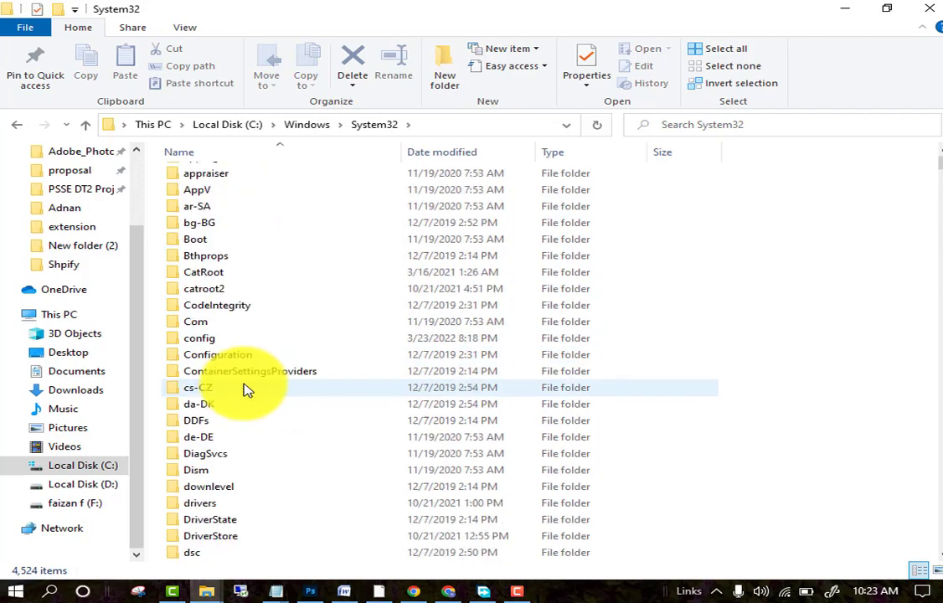
pyautogui.doubleClick(216, 505)
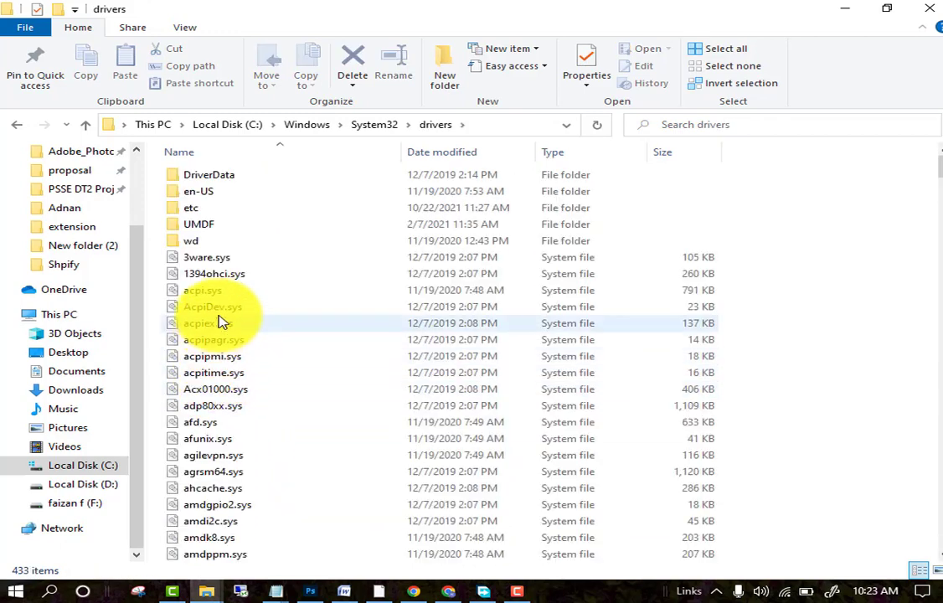
pyautogui.doubleClick(213, 208)
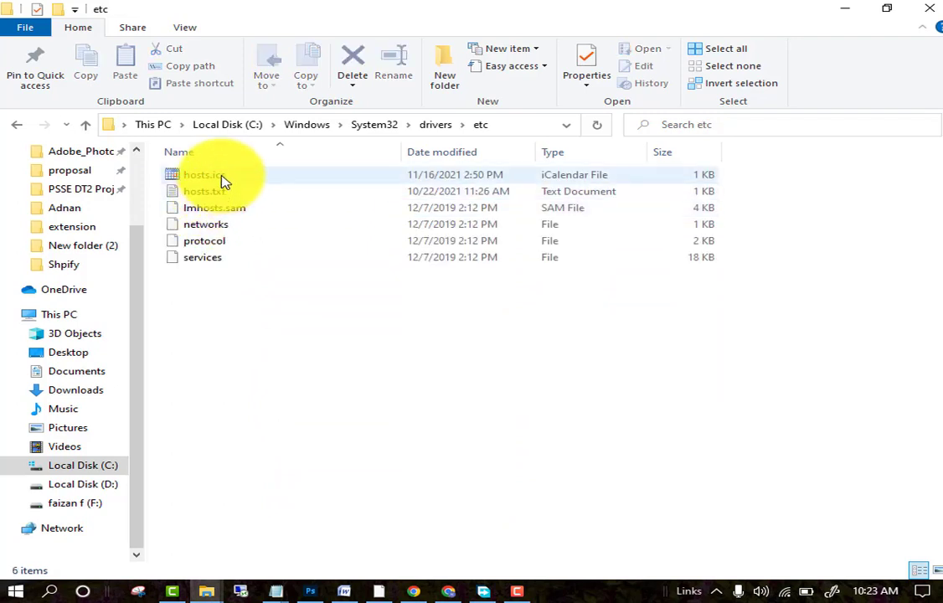
# Step: Select hosts.txt rather than hosts.ics and bring up its context menu
pyautogui.click(223, 181)
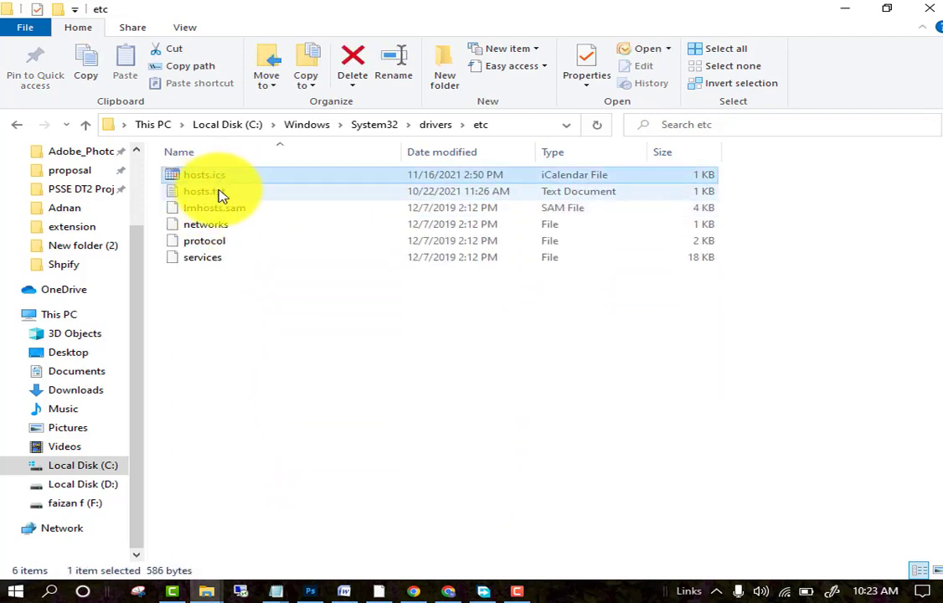
pyautogui.click(218, 194)
pyautogui.rightClick(220, 195)
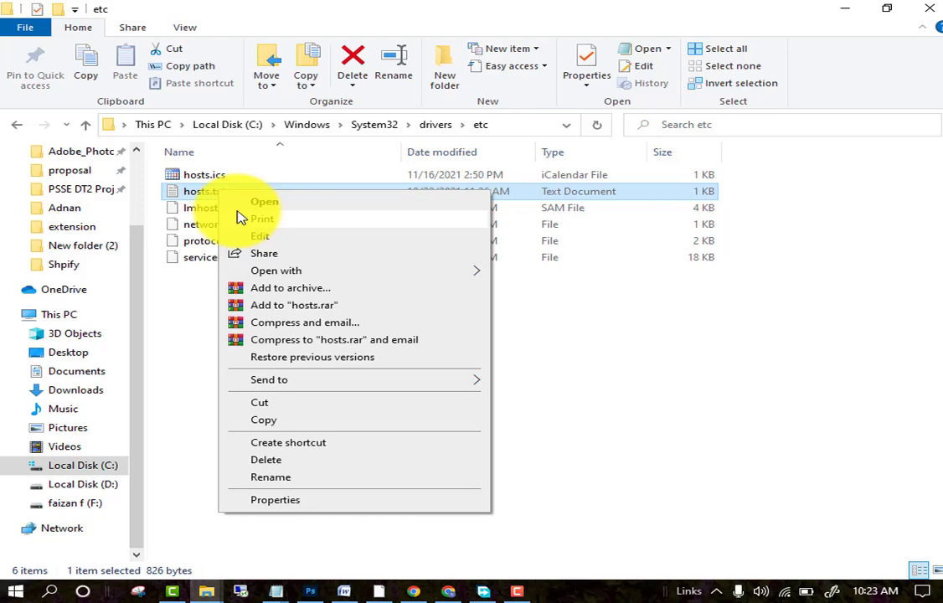
# Step: Edit hosts.txt in a maximized Notepad and select its three localhost lines
pyautogui.click(293, 238)
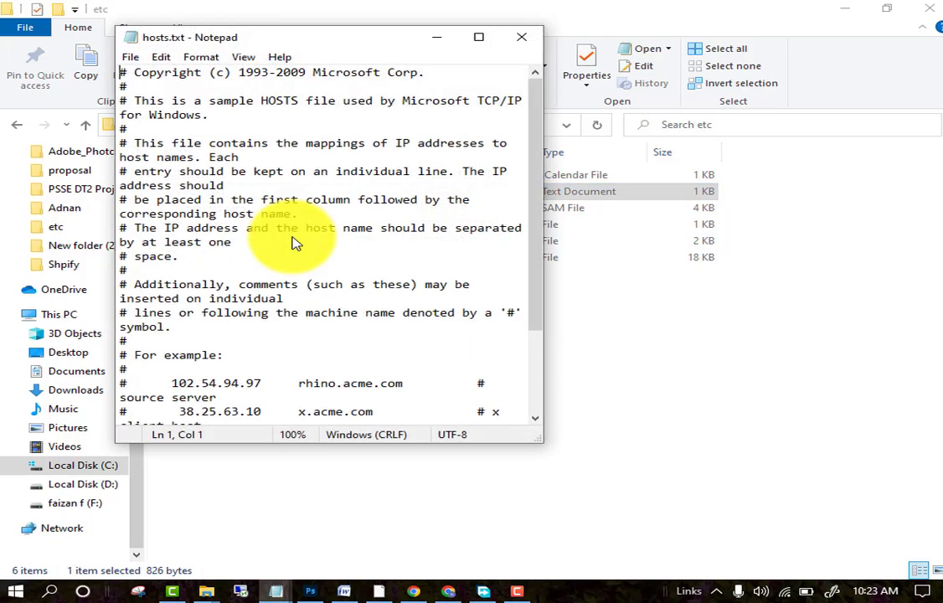
pyautogui.click(477, 39)
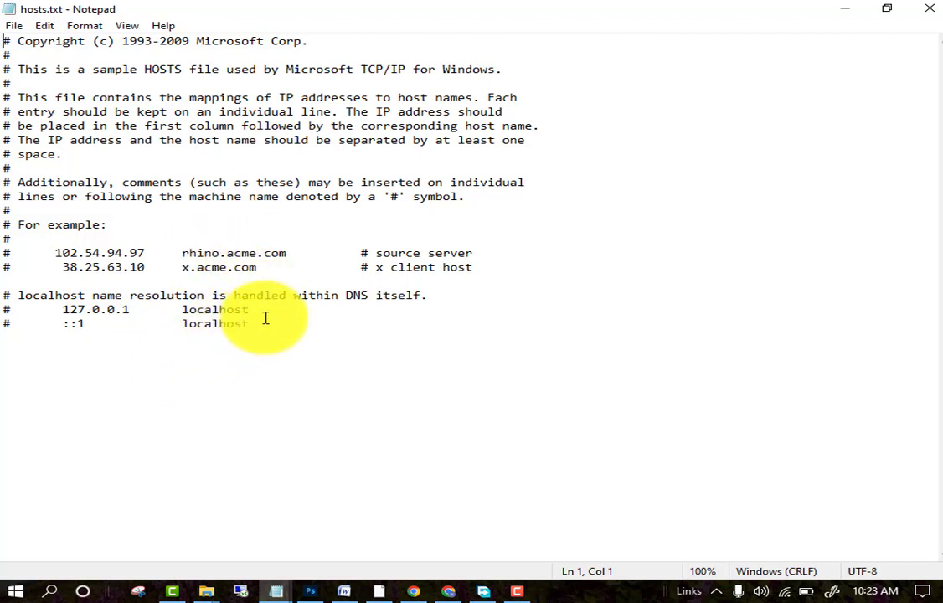
pyautogui.moveTo(250, 323); pyautogui.dragTo(3, 295)
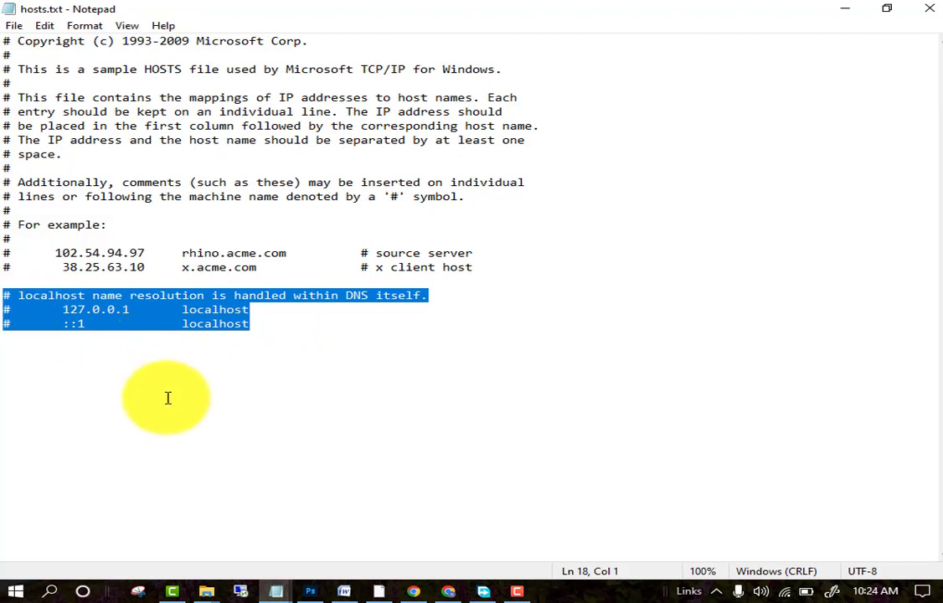
pyautogui.rightClick(221, 296)
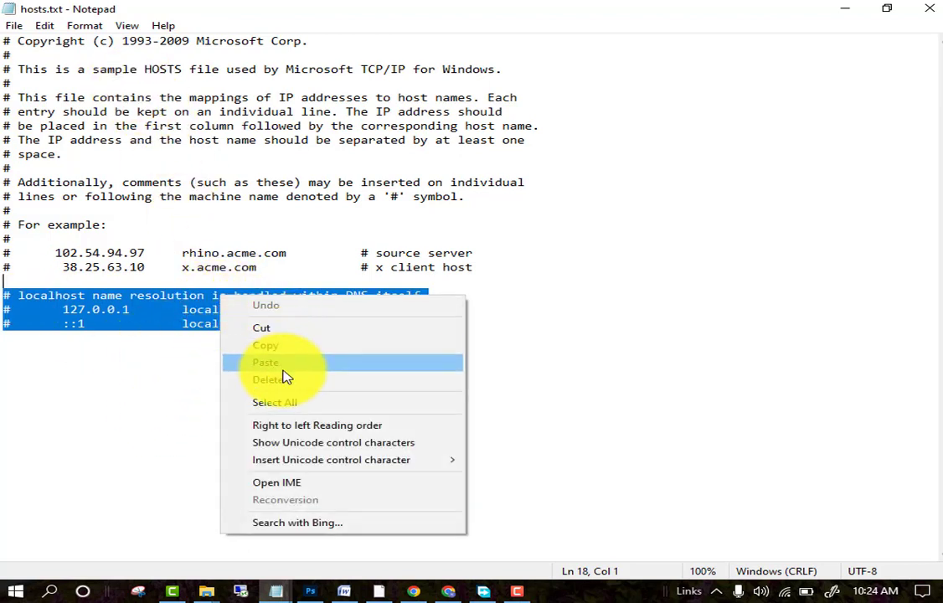
pyautogui.click(98, 385)
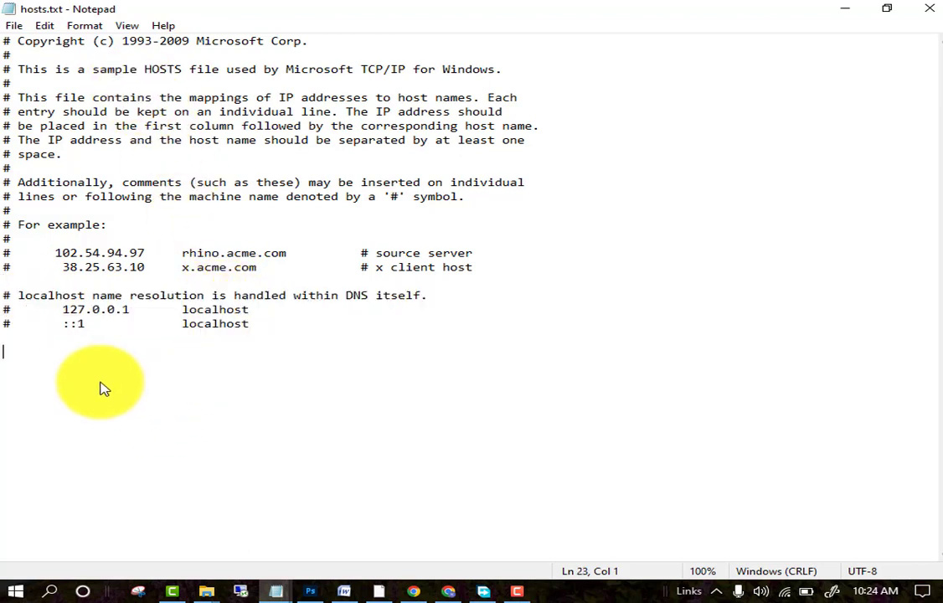
# Step: Confirm the localhost lines stay commented out, then close Notepad and deselect hosts.txt
pyautogui.click(15, 25)
pyautogui.click(112, 242)
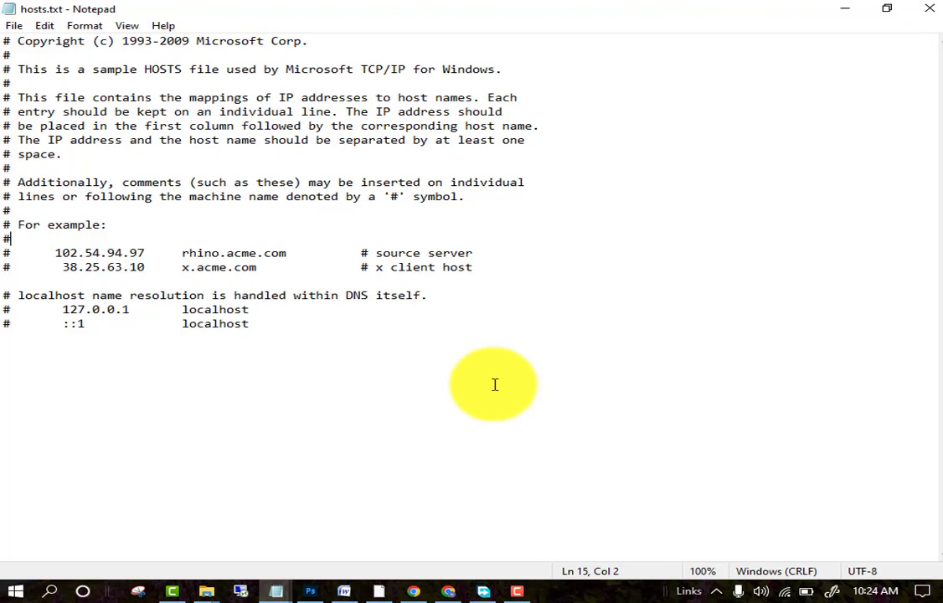
pyautogui.click(927, 9)
pyautogui.click(540, 391)
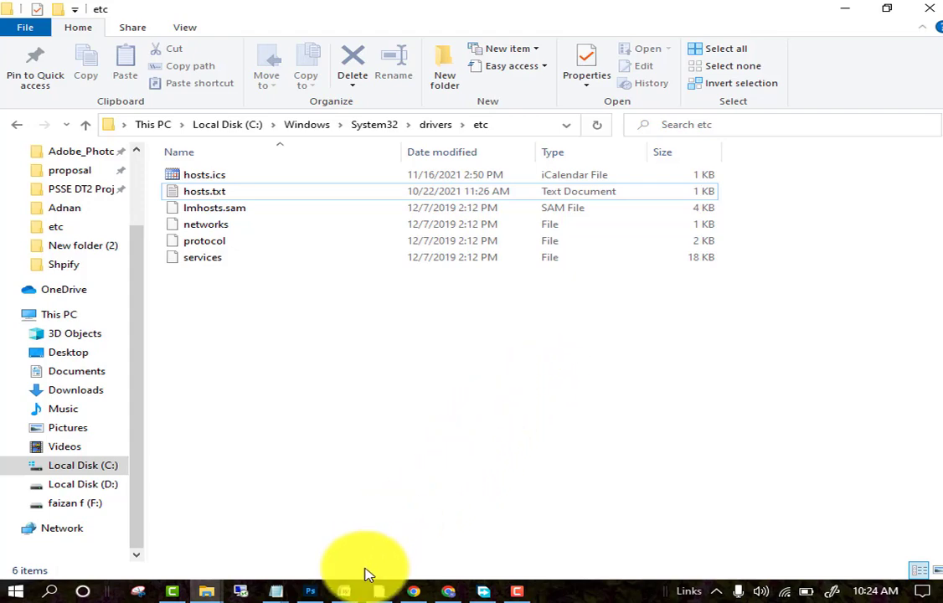
# Step: Bring ransomare.docx forward in Word from the taskbar
pyautogui.click(344, 591)
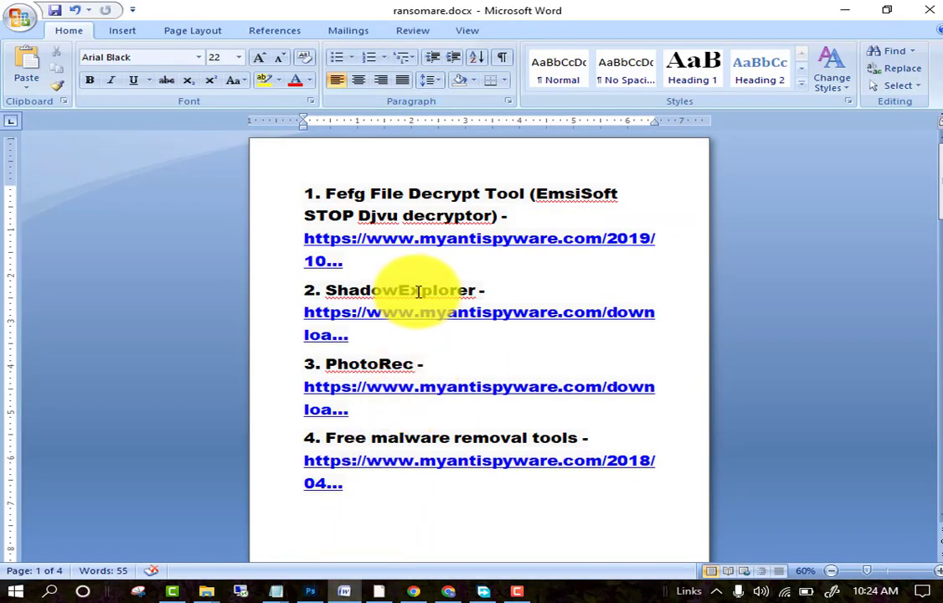